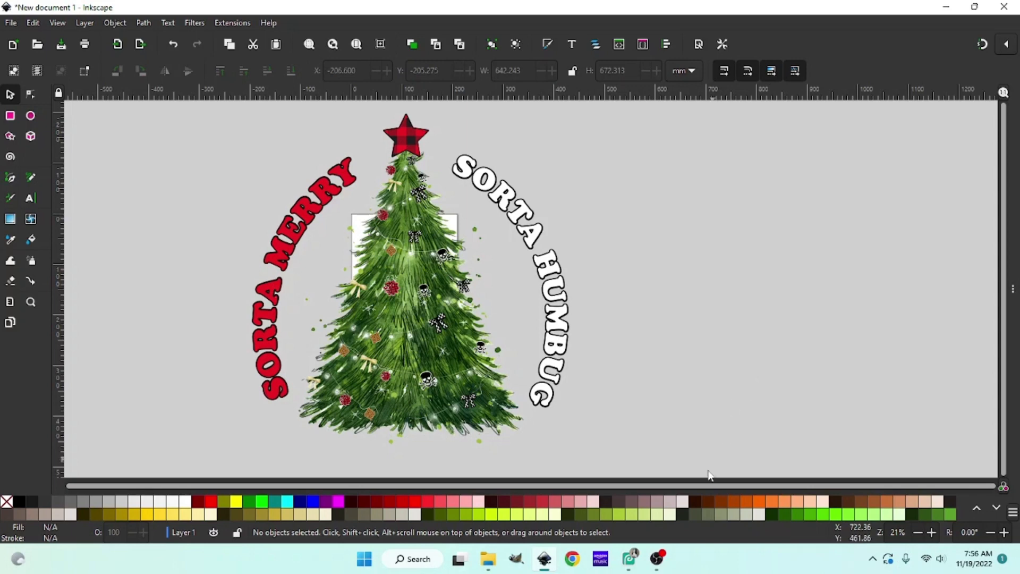
Switch to Photopea and open the MerryHumbug image from the Desktop folder.
mouse_move(628, 562)
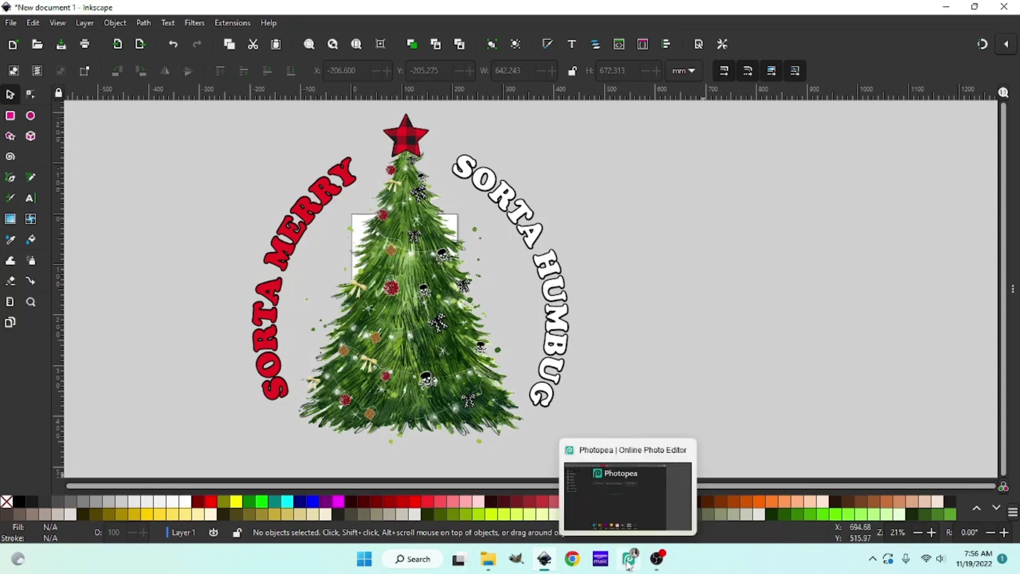
left_click(627, 562)
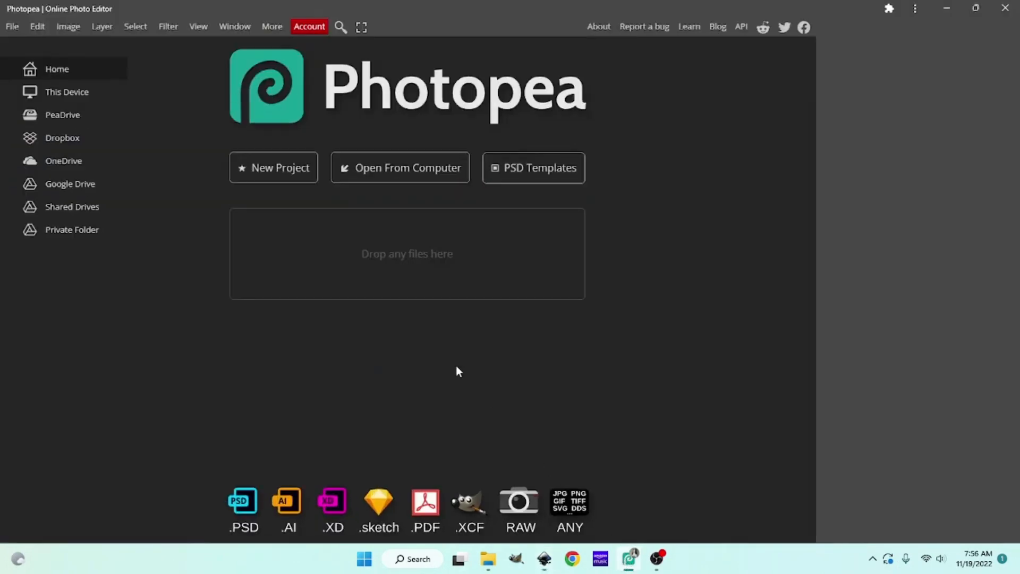
left_click(381, 176)
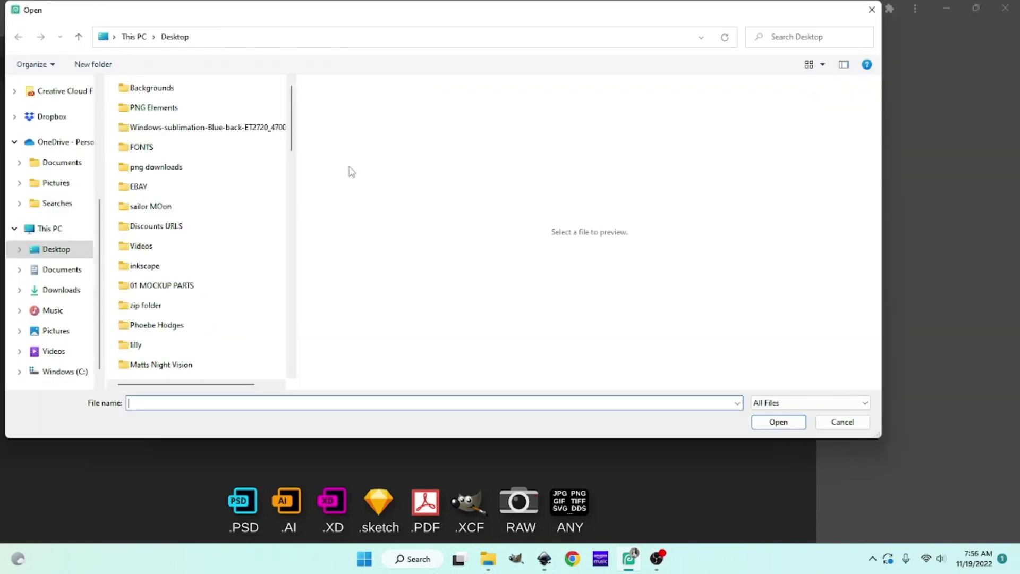
scroll(202, 239, "down", 10)
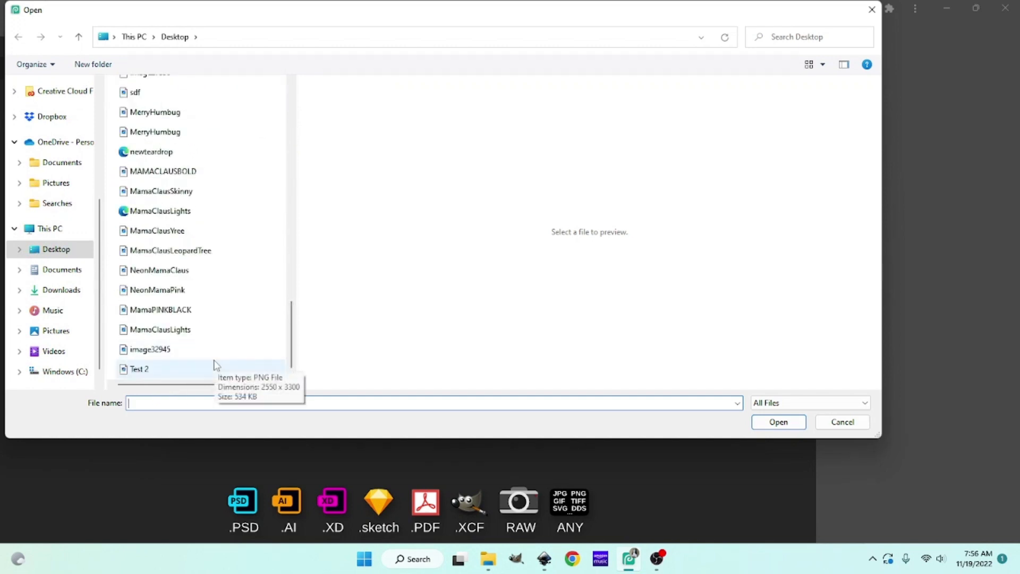
scroll(194, 338, "up", 1)
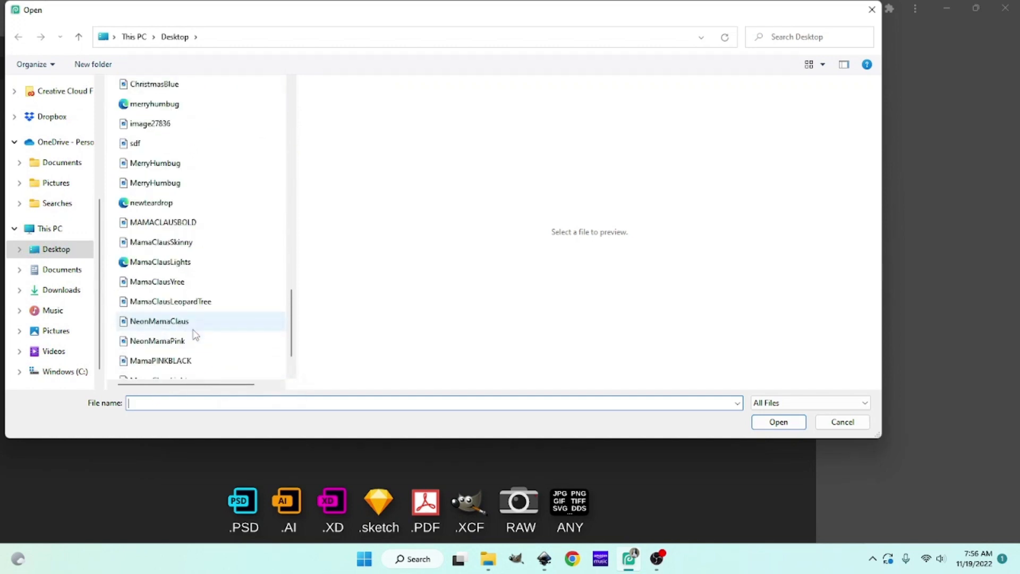
double_click(184, 189)
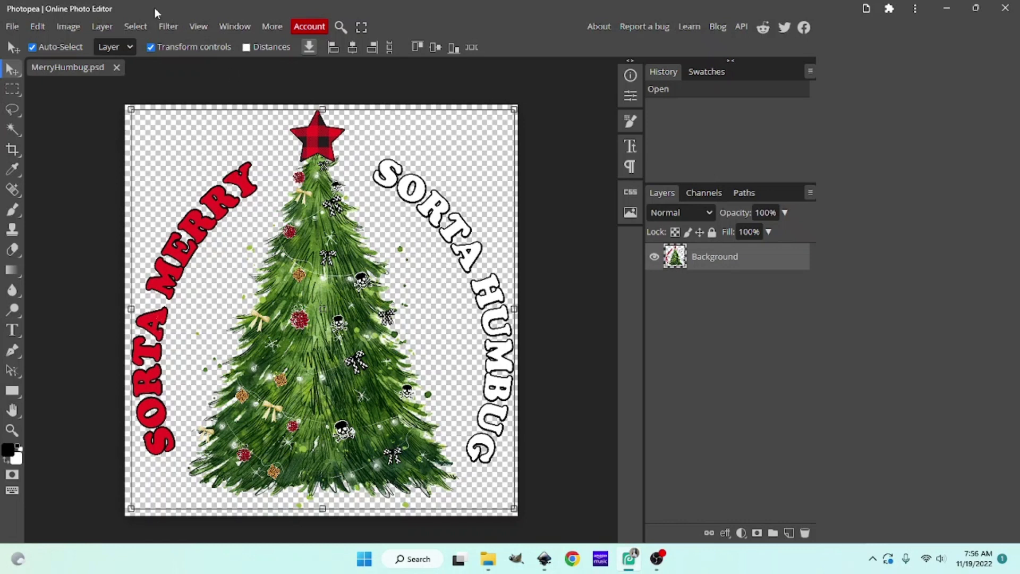
Start a Vibrance adjustment on the tree artwork and set the vibrance to 100.
left_click(69, 28)
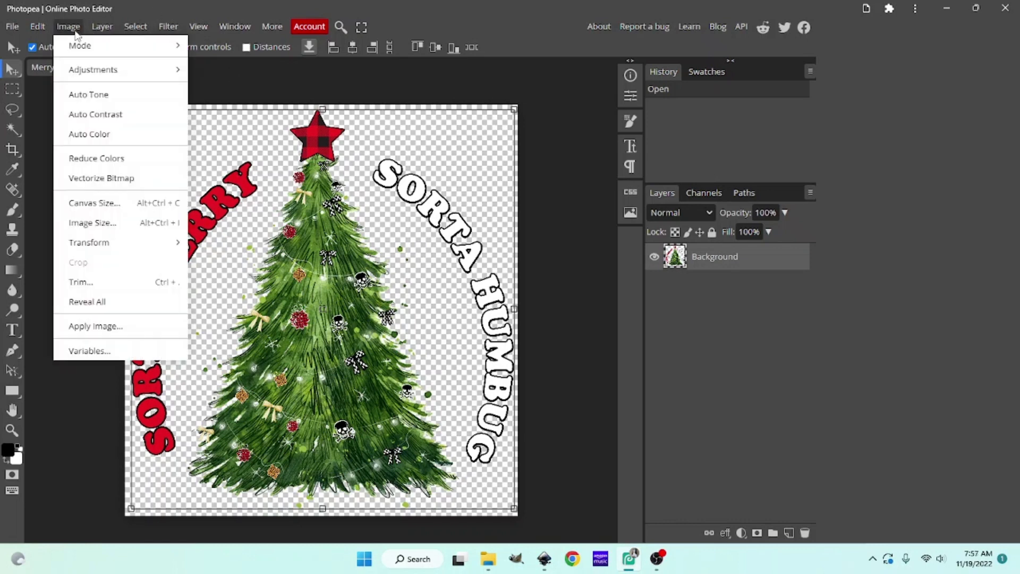
mouse_move(105, 78)
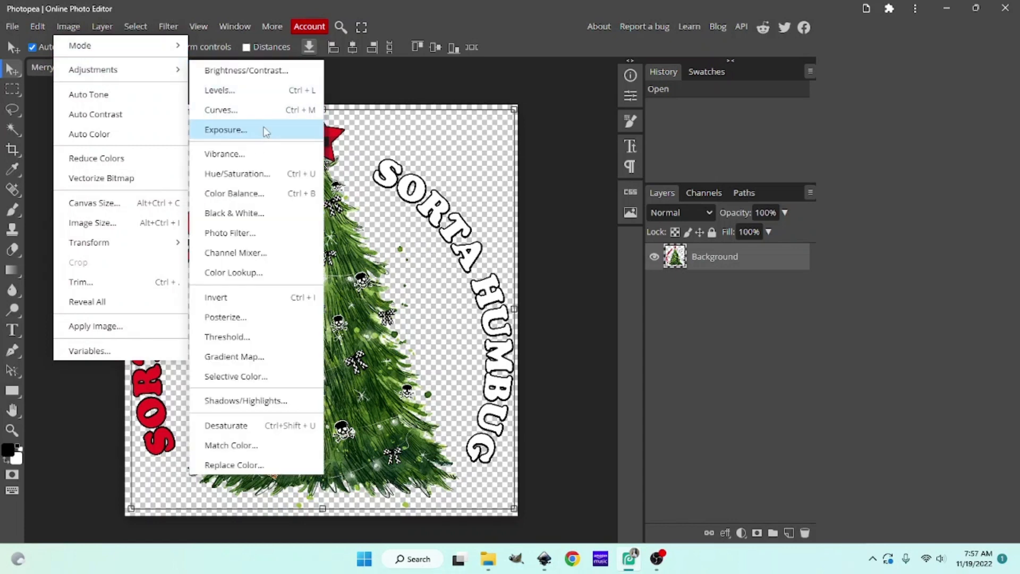
left_click(265, 154)
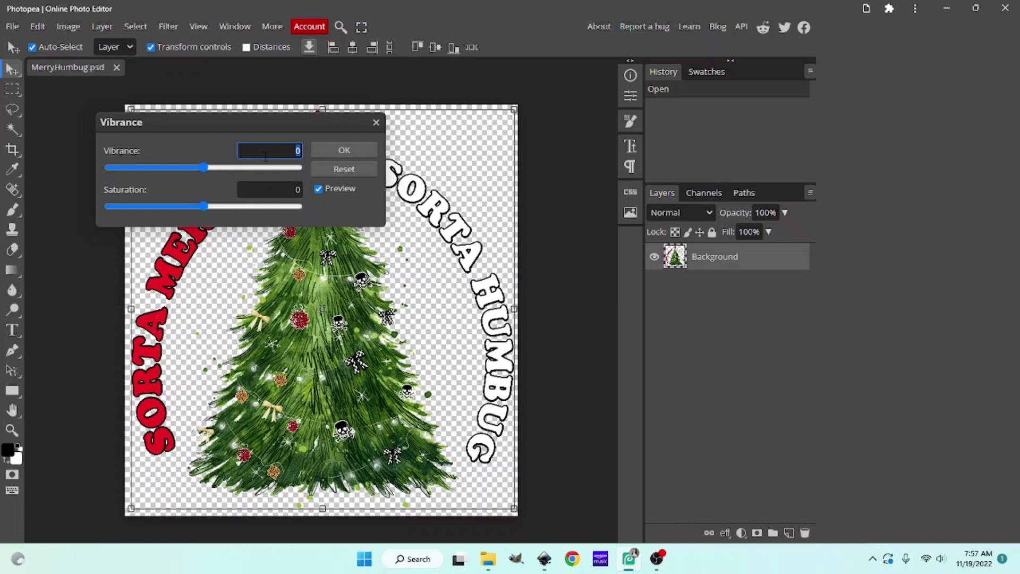
left_click_drag(219, 126, 622, 138)
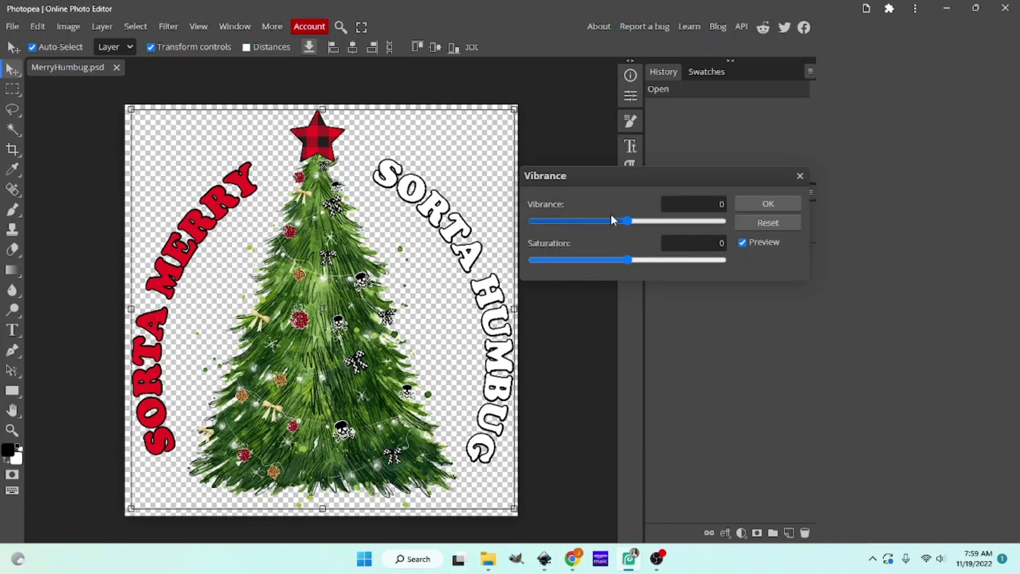
left_click(701, 200)
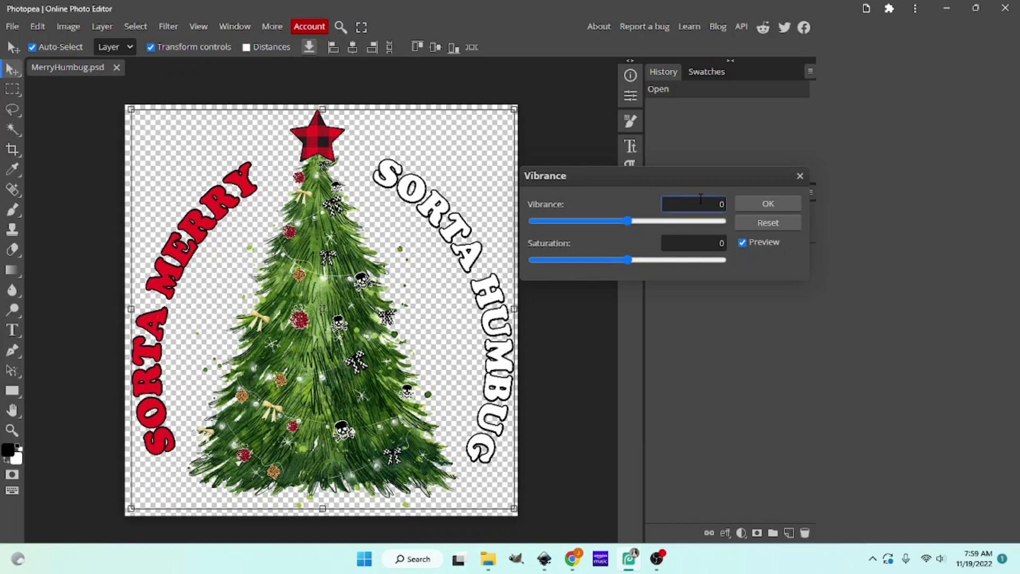
double_click(697, 207)
type("100")
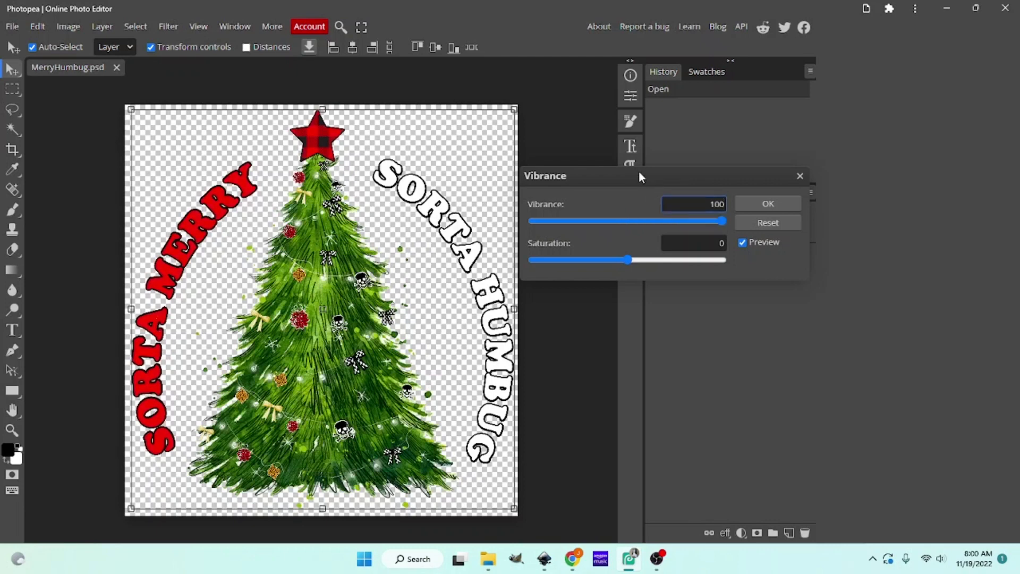
Try a vibrance of 50 for comparison, restore it to 100 and apply the adjustment.
left_click_drag(641, 175, 583, 177)
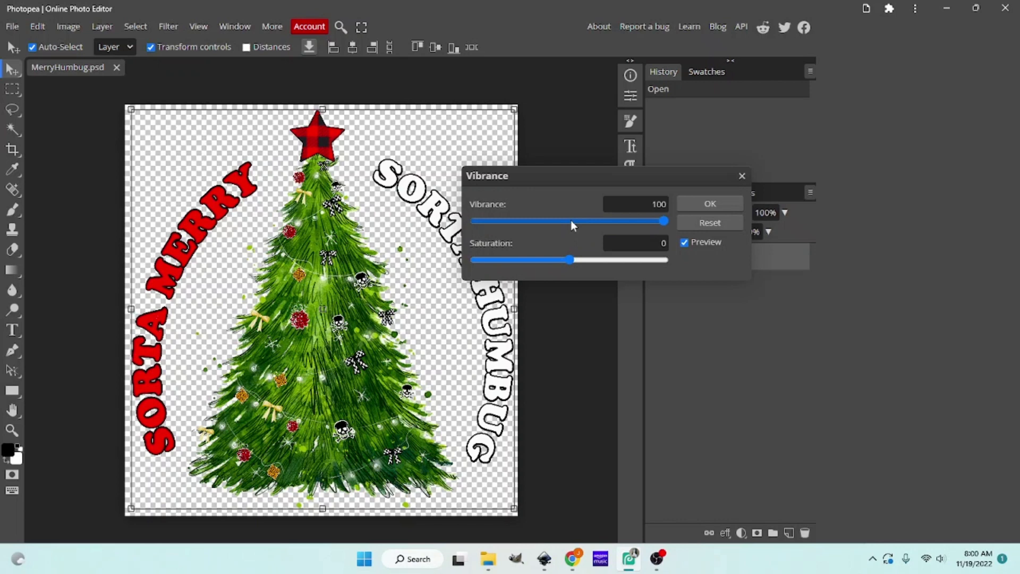
left_click_drag(649, 205, 670, 206)
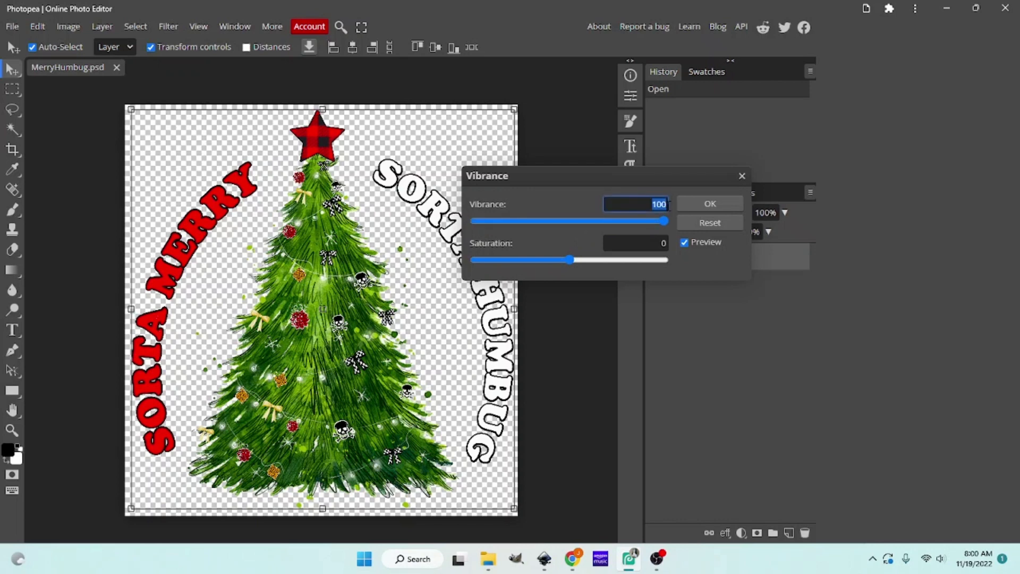
type("50")
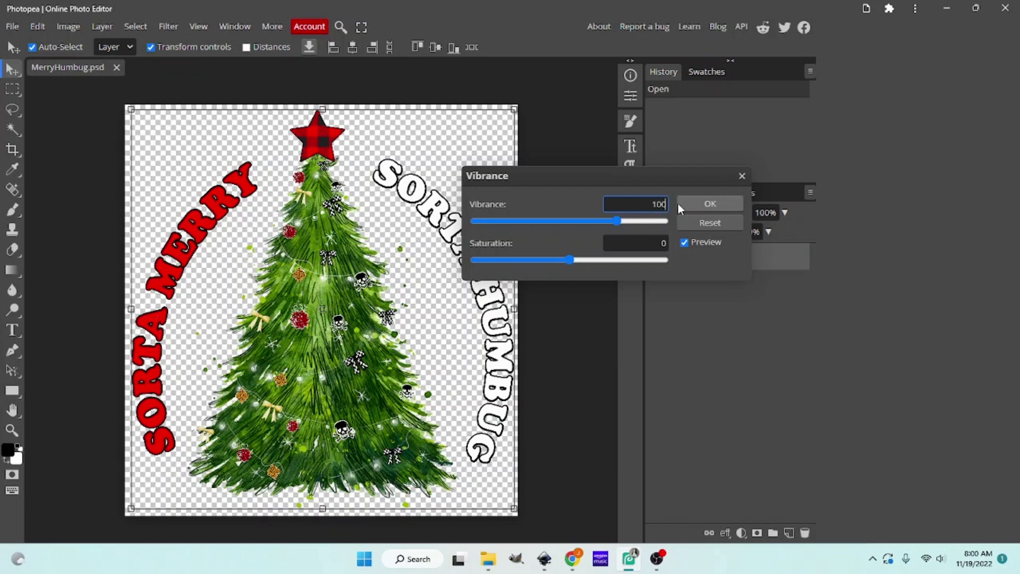
key("Return")
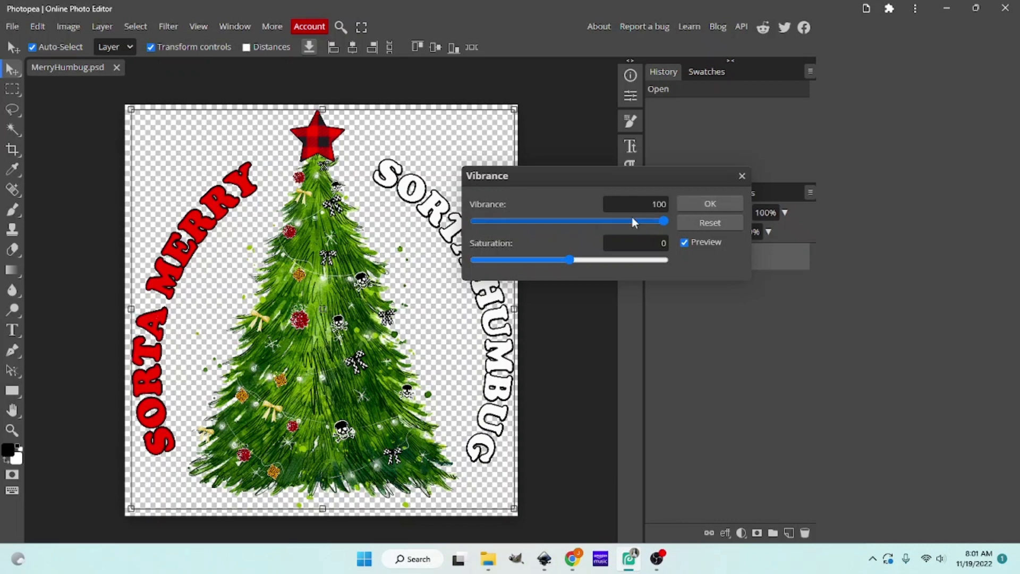
left_click(718, 205)
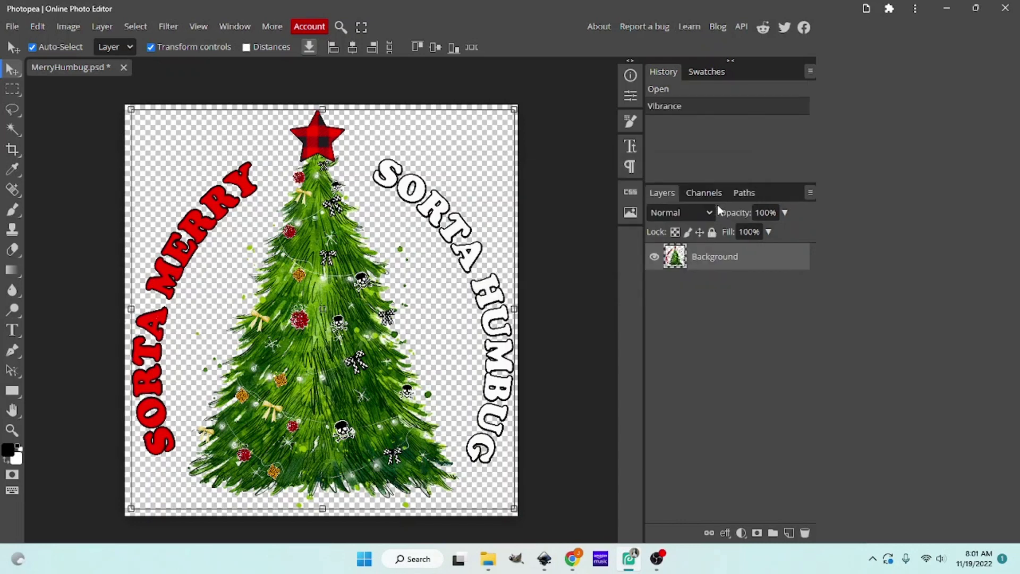
Export the artwork as a PNG named MerryHumbug at 3695 × 3868 px and 100% quality.
left_click(13, 26)
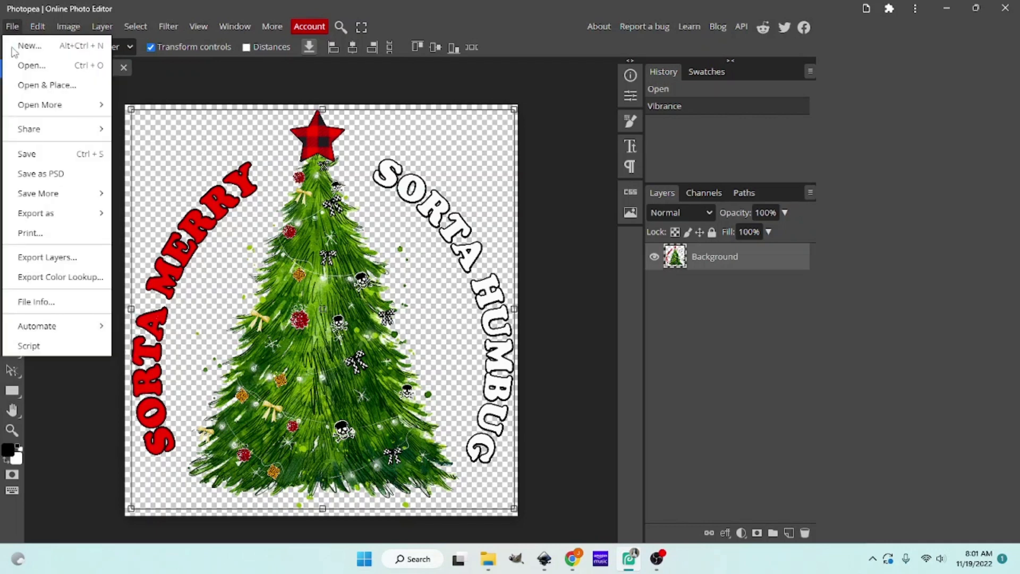
mouse_move(43, 222)
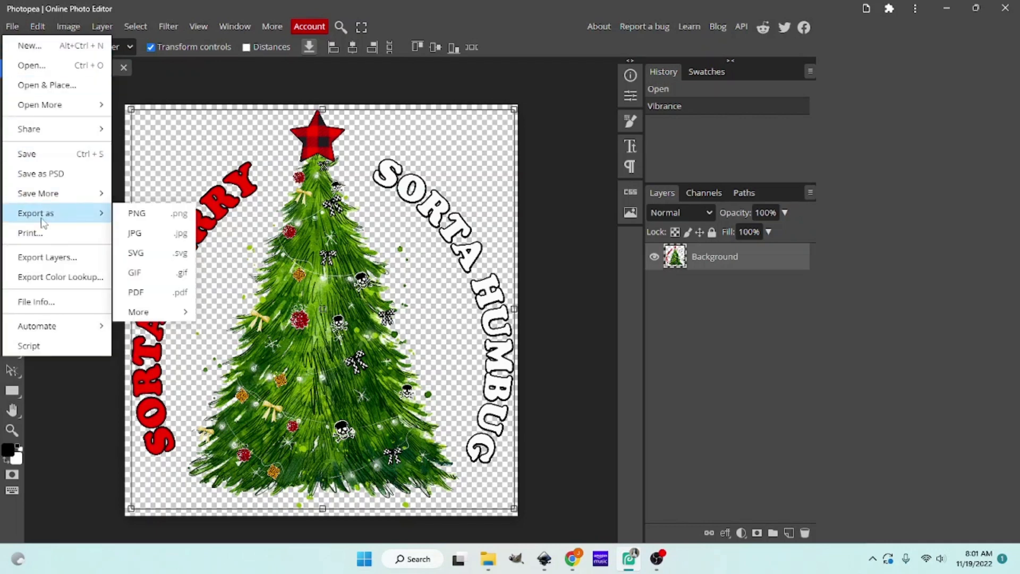
left_click(158, 217)
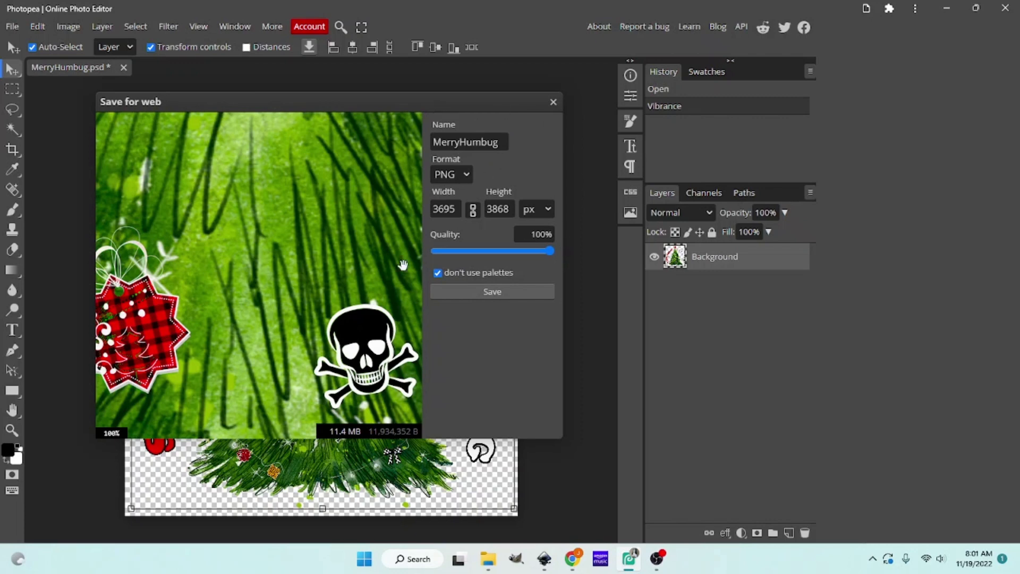
left_click(526, 294)
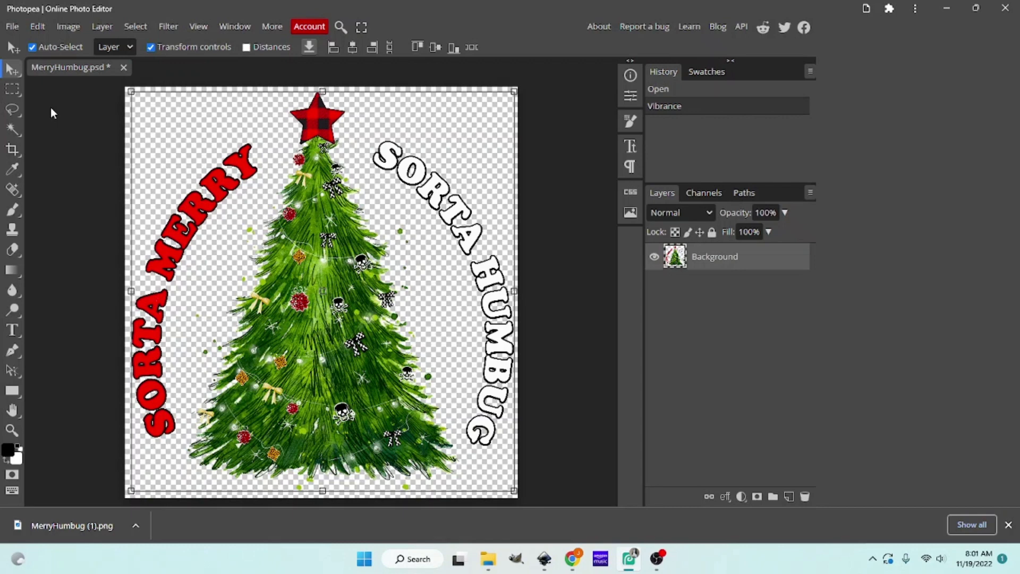
Open the Hue/Saturation adjustment for the artwork and move its dialog clear of the tree.
left_click(68, 27)
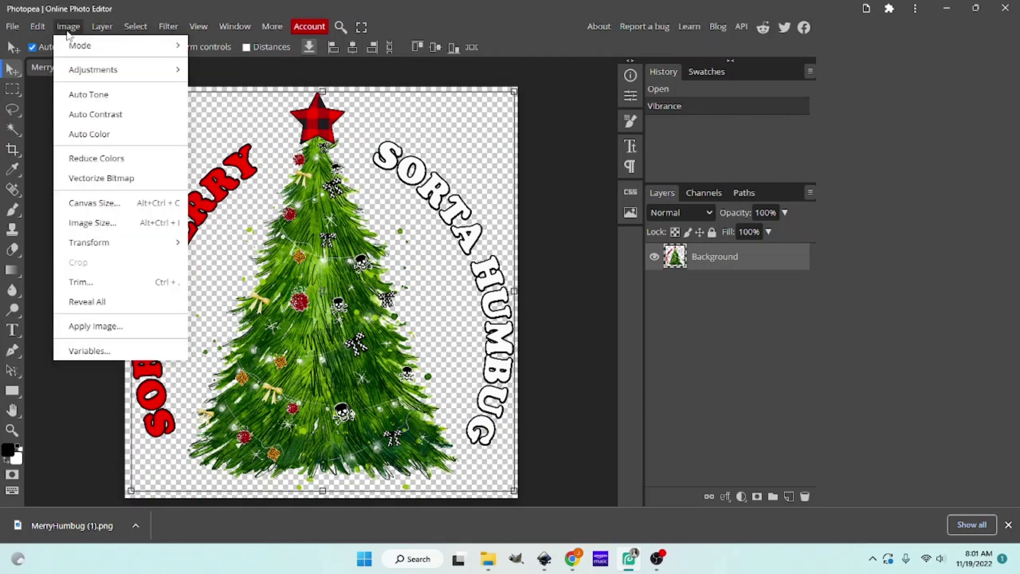
mouse_move(96, 72)
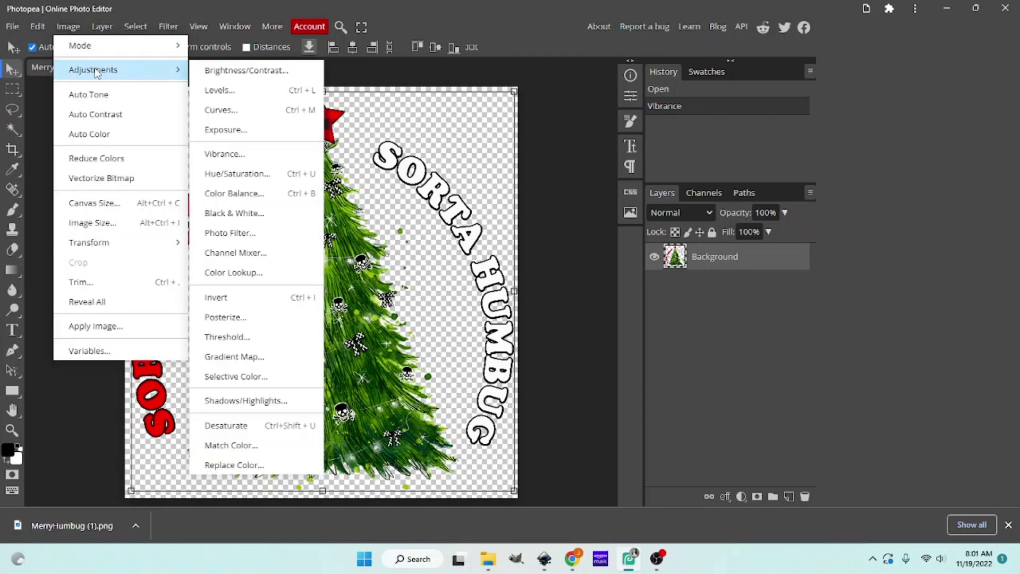
left_click(242, 175)
left_click_drag(242, 124, 668, 155)
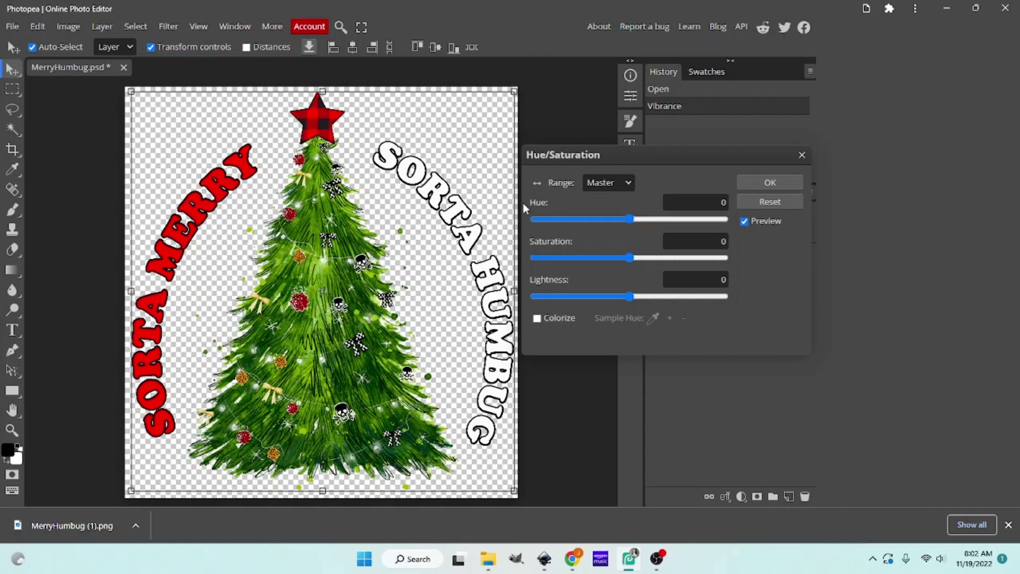
Try master hue shifts of -21, -83, -158, 100, 139 and -39 on the artwork.
scroll(618, 220, "down", 1)
left_click(619, 219)
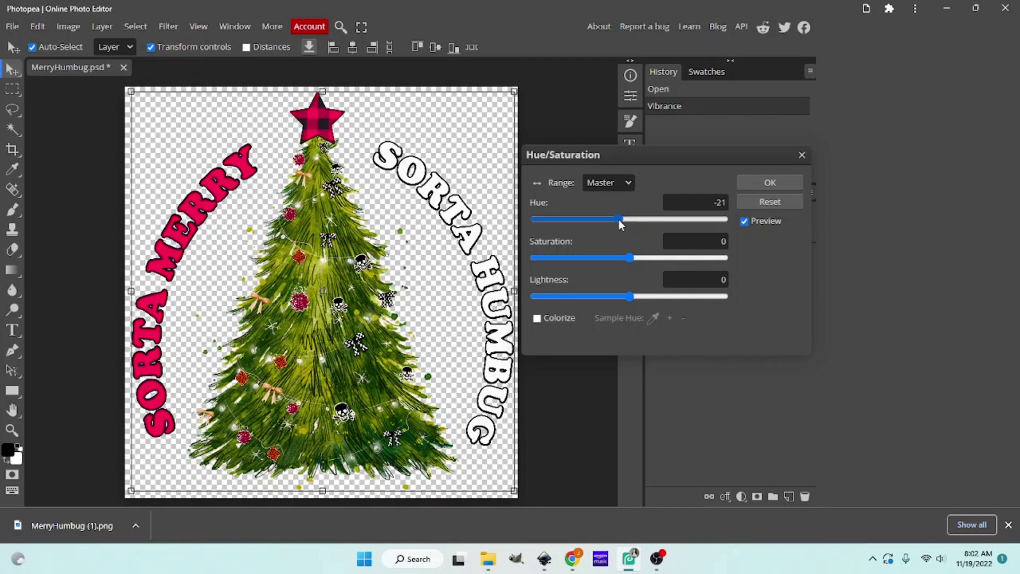
left_click(587, 220)
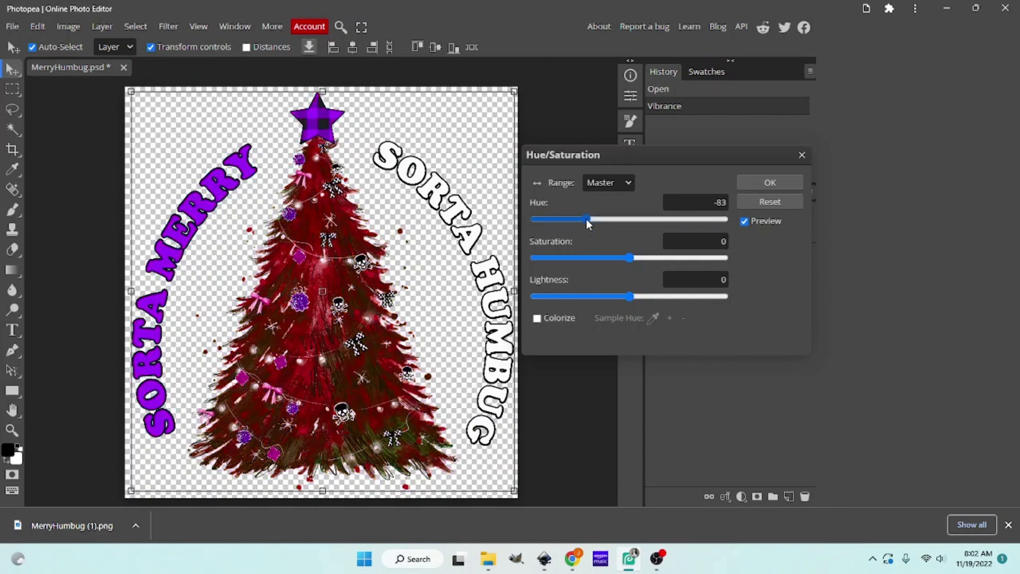
left_click(547, 219)
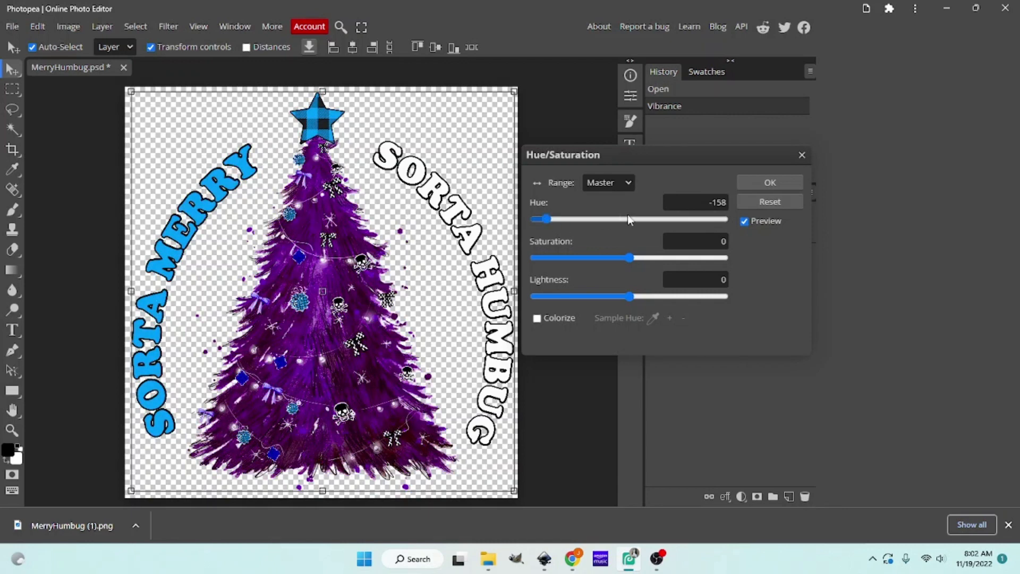
left_click(682, 219)
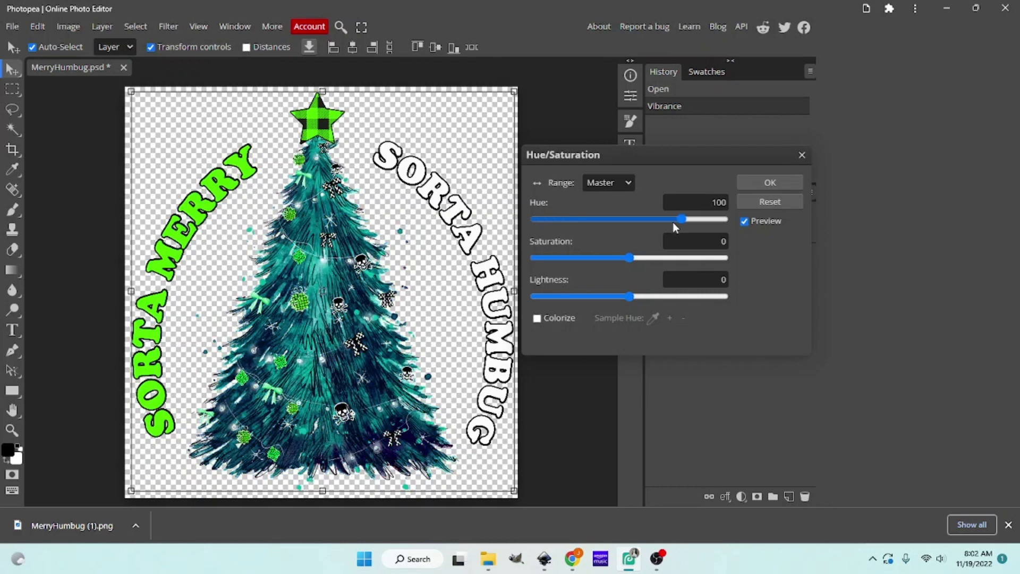
left_click(703, 219)
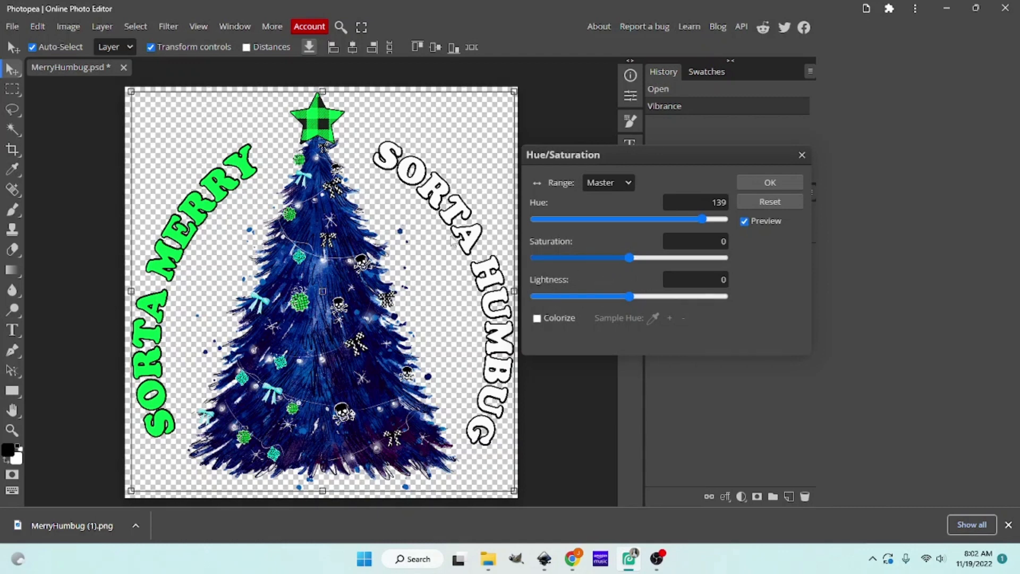
left_click(609, 219)
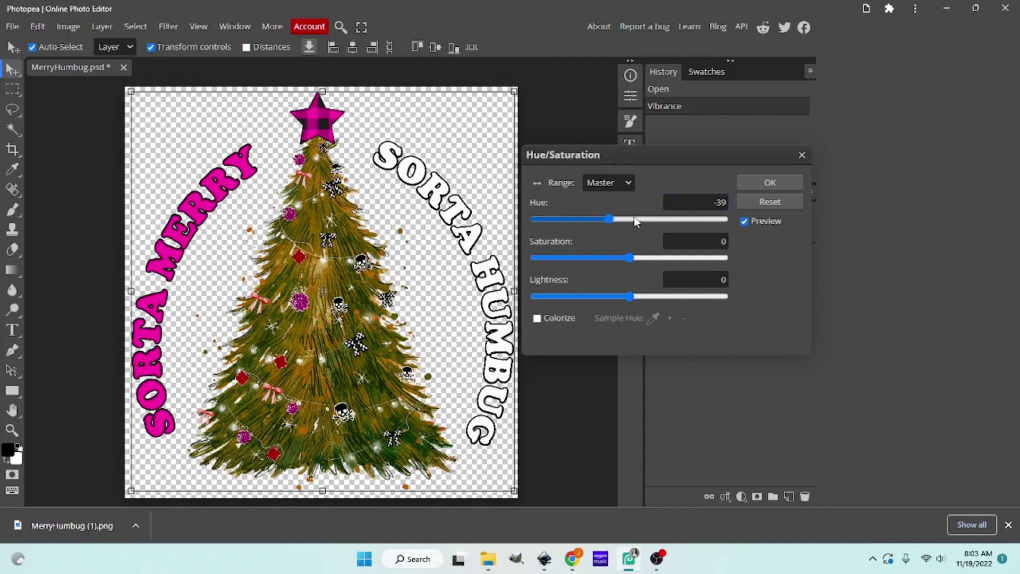
Set the master hue to 47 and apply the Hue/Saturation adjustment.
left_click(655, 220)
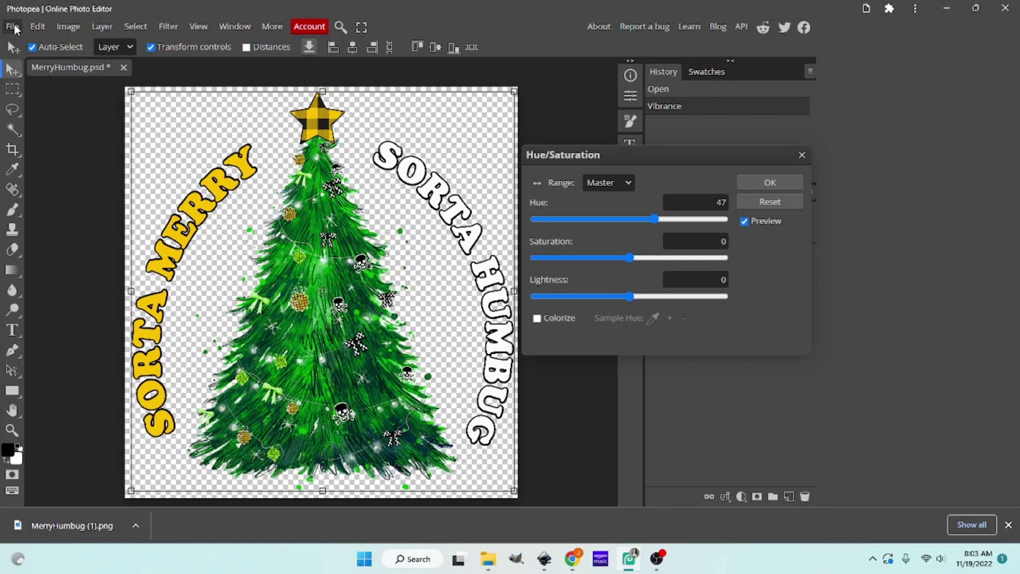
left_click(770, 183)
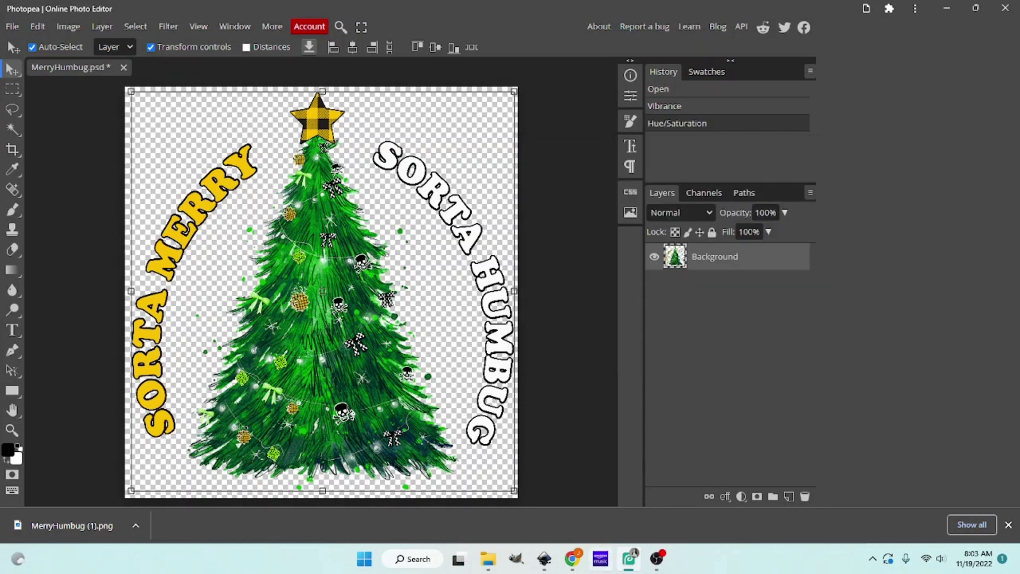
Switch to Inkscape and move the tree image off the page to its right, at about X 380 mm, Y -238 mm.
left_click(545, 558)
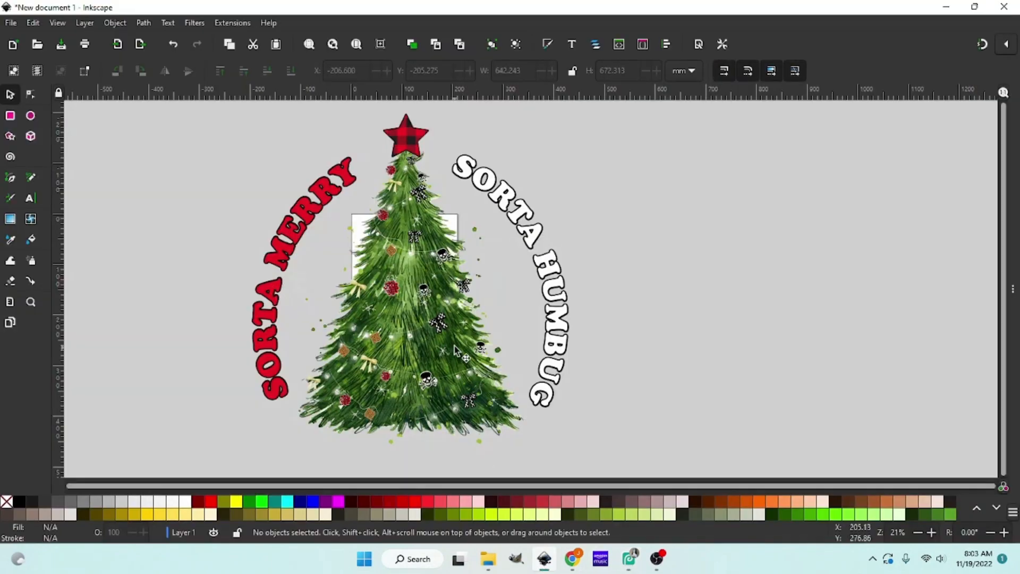
left_click_drag(277, 284, 201, 242)
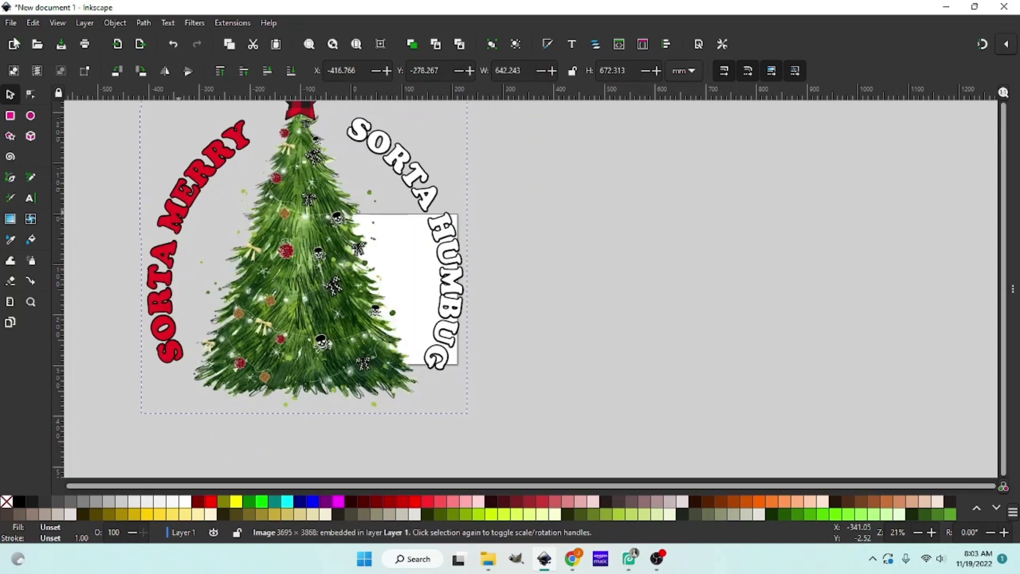
left_click_drag(306, 259, 1019, 301)
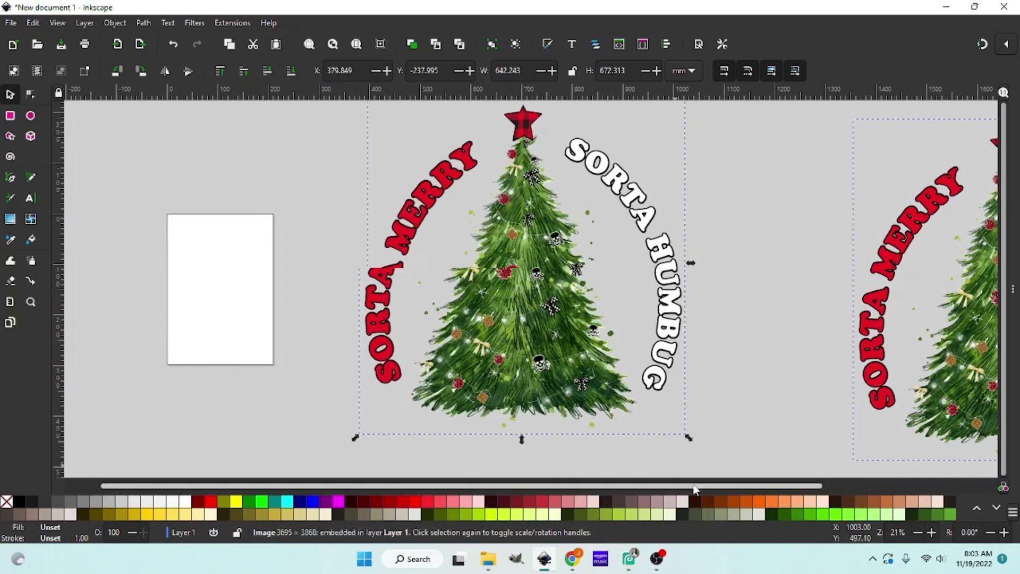
Import the exported MerryHumbug (1) image from the Downloads folder into the empty area right of the original tree.
left_click_drag(736, 485, 909, 487)
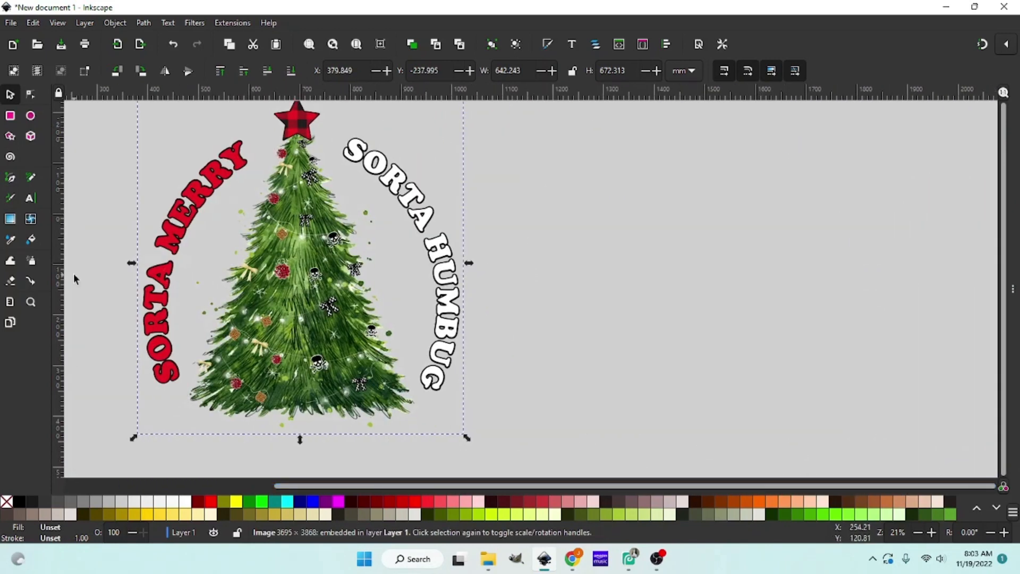
left_click(11, 22)
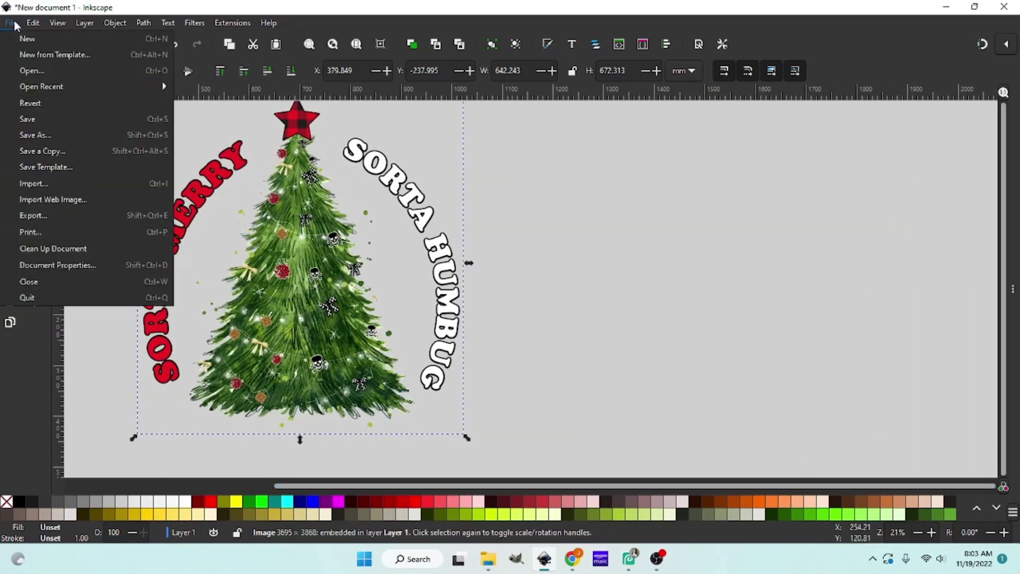
left_click(55, 184)
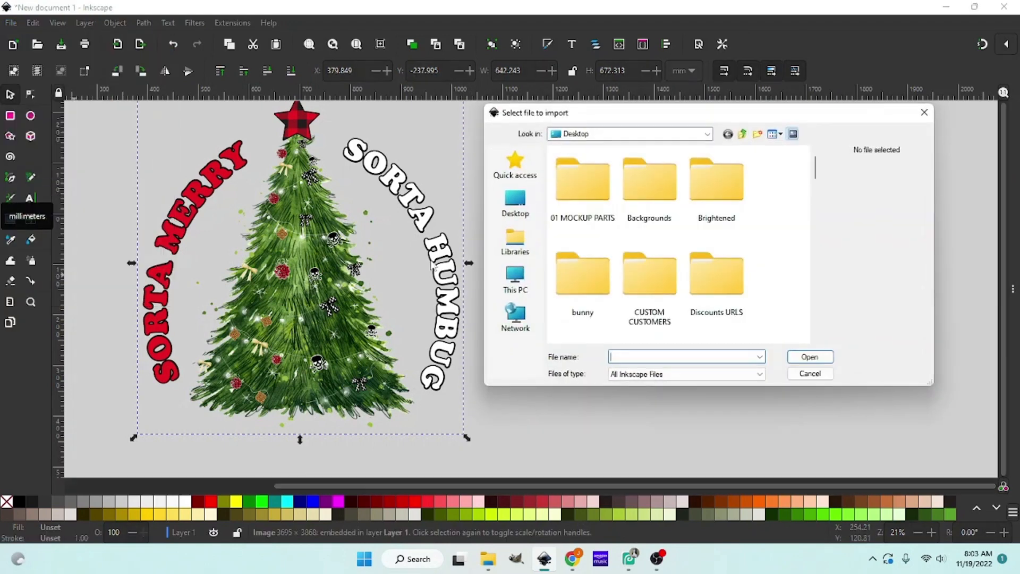
left_click(534, 289)
double_click(637, 254)
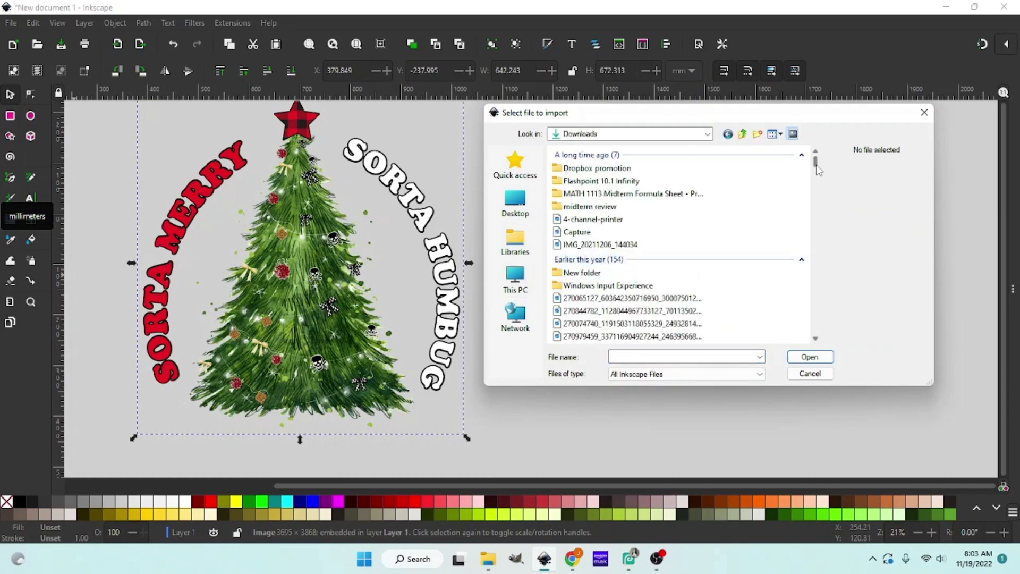
left_click_drag(819, 166, 822, 340)
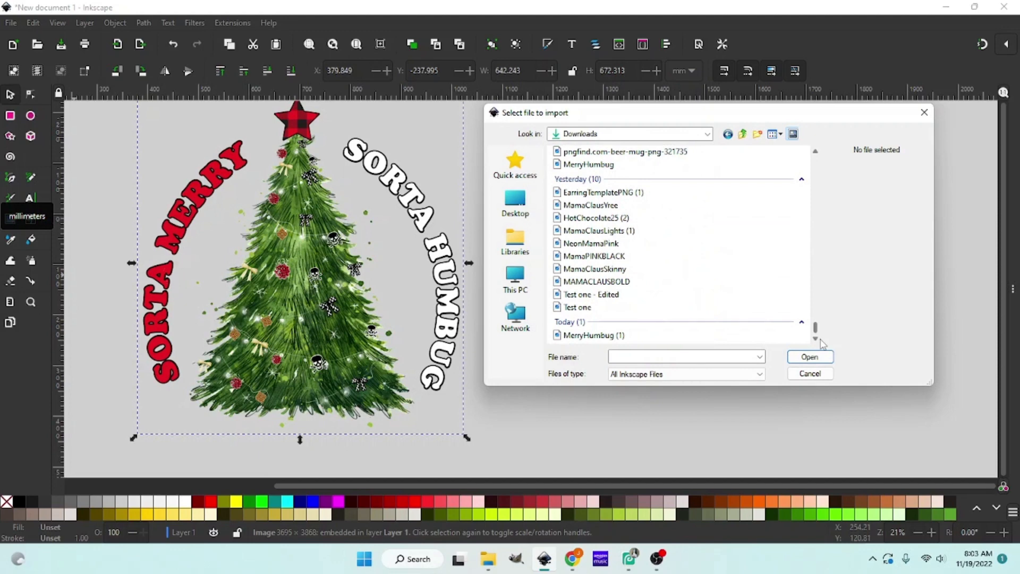
double_click(595, 335)
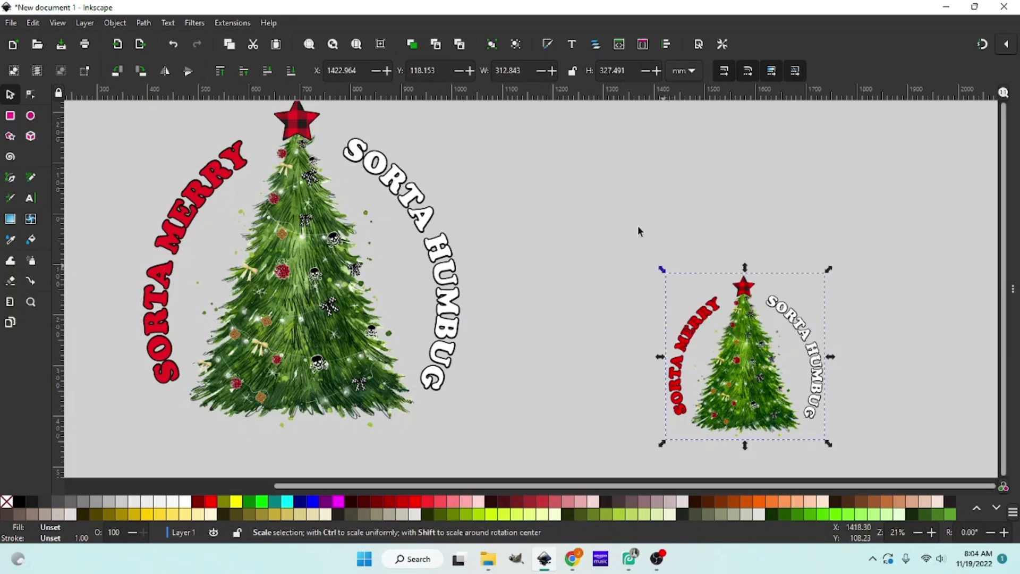
Enlarge the imported brightened tree image to about 819 × 857 mm and place it beside the original, at about X 960 mm, Y -476 mm.
left_click_drag(580, 168, 553, 145)
left_click_drag(539, 128, 534, 133)
left_click_drag(652, 186, 671, 346)
scroll(670, 360, "up", 4)
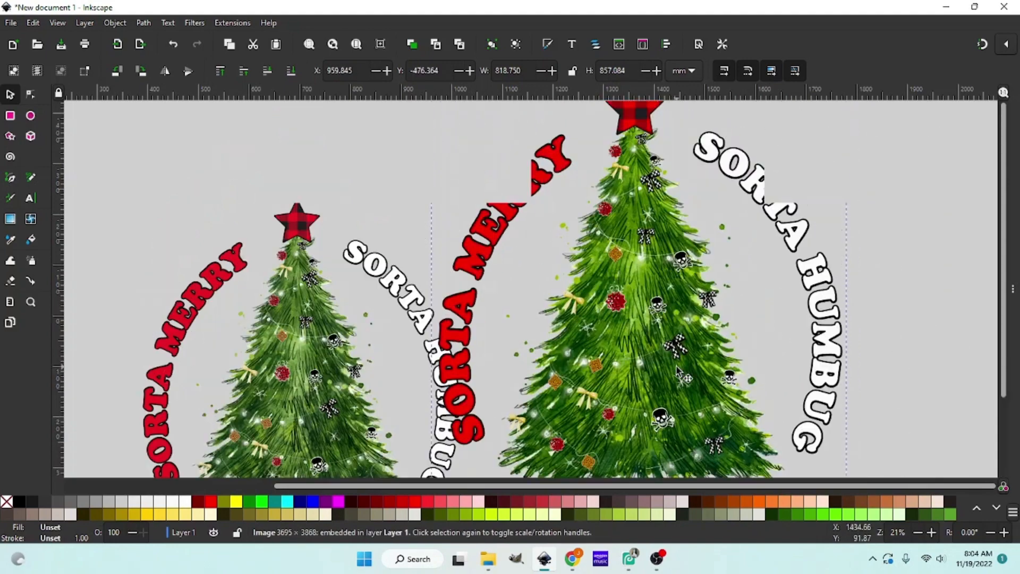
Enlarge the original tree image proportionally to about 919 × 962 mm and move it to about X 215 mm, Y -490 mm.
left_click(312, 346)
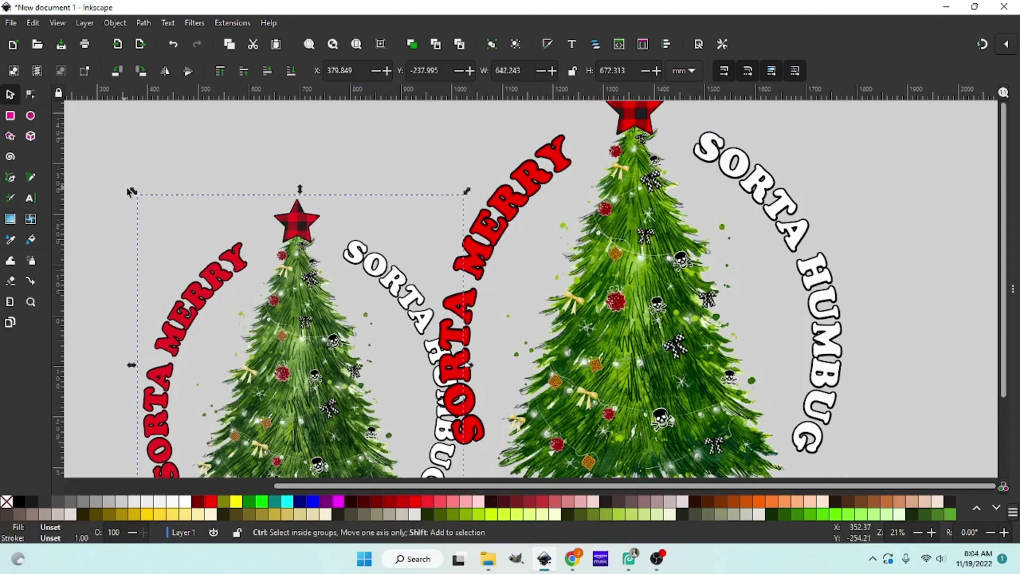
left_click_drag(134, 190, 60, 71)
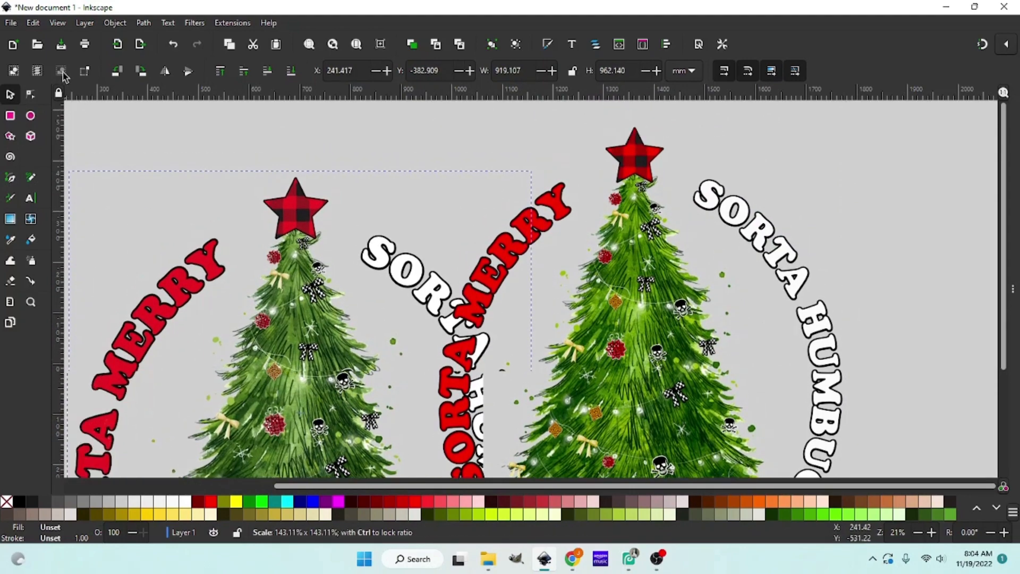
left_click_drag(286, 228, 282, 200)
scroll(282, 202, "down", 5)
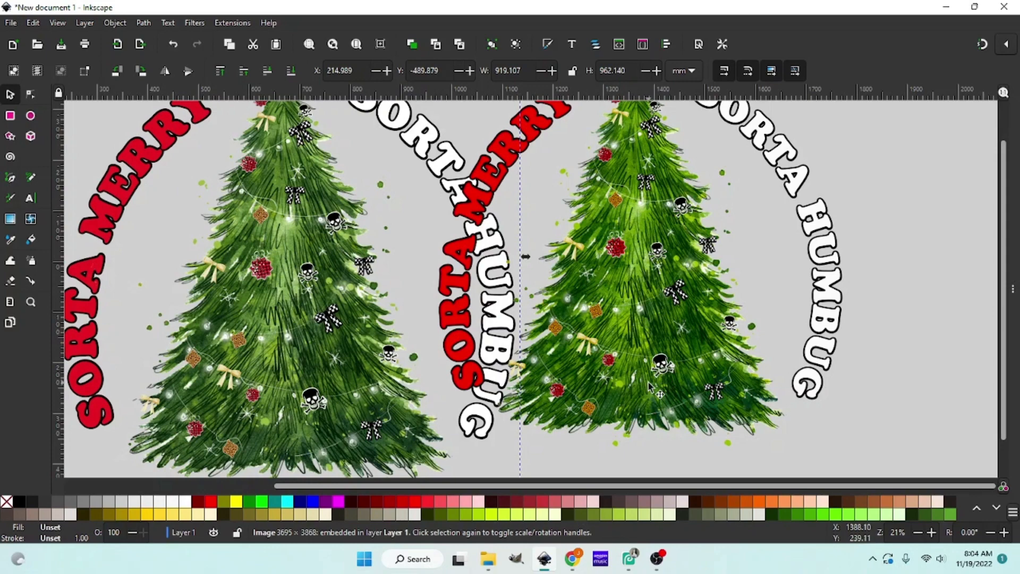
Stretch the brightened tree image to about 932 × 916 mm and compare it with the original from star to base.
left_click(715, 404)
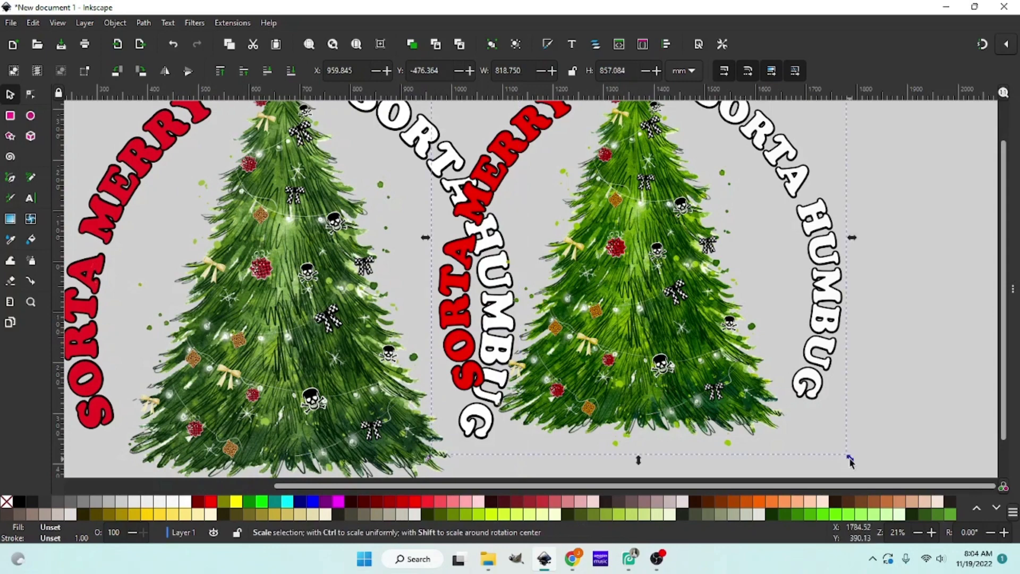
left_click_drag(893, 482, 908, 488)
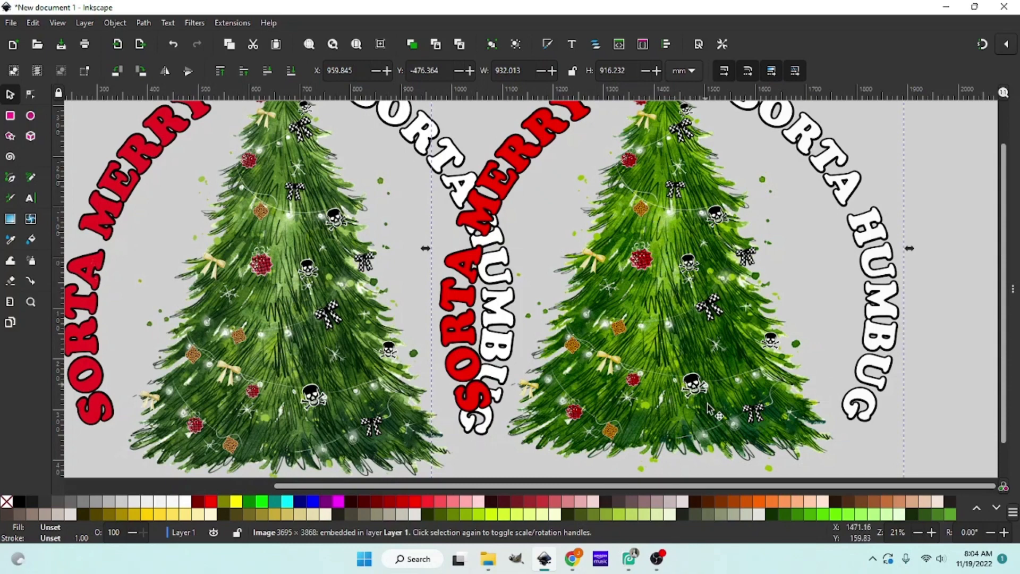
scroll(702, 417, "up", 5)
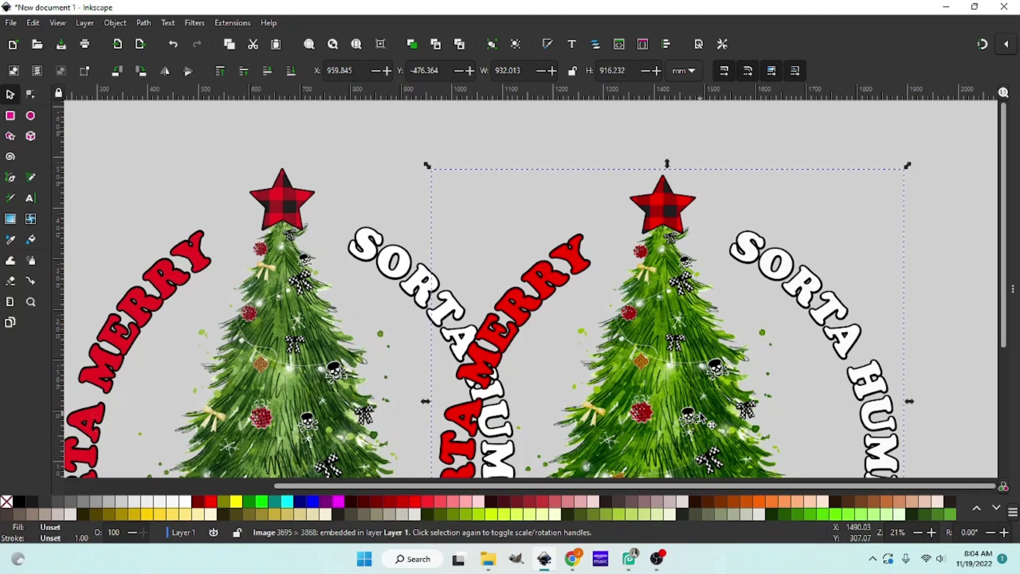
scroll(702, 418, "down", 3)
scroll(702, 418, "down", 2)
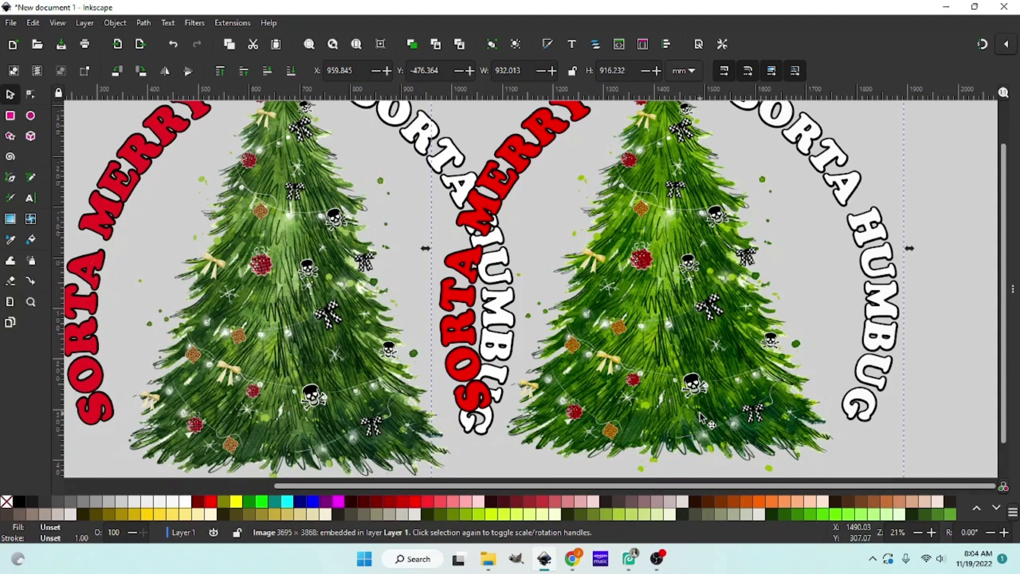